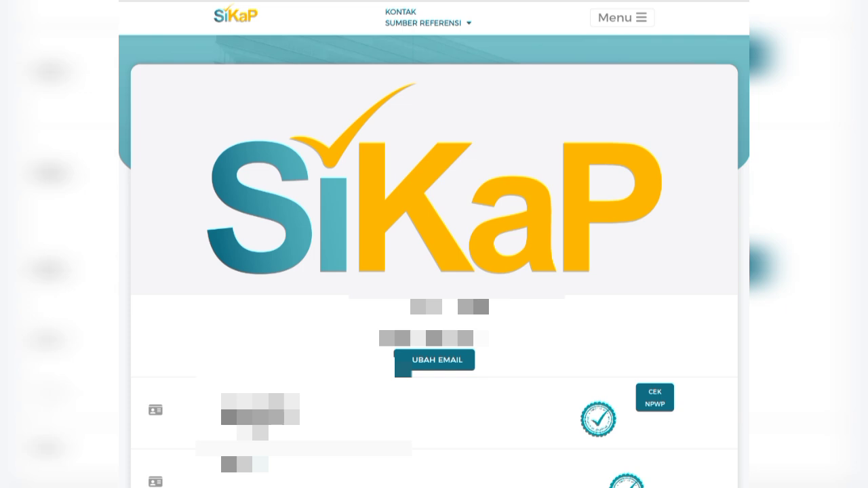
Step: Check the NPWP and KSWP data against the DJP records and validate both
scroll(434, 244, "down", 5)
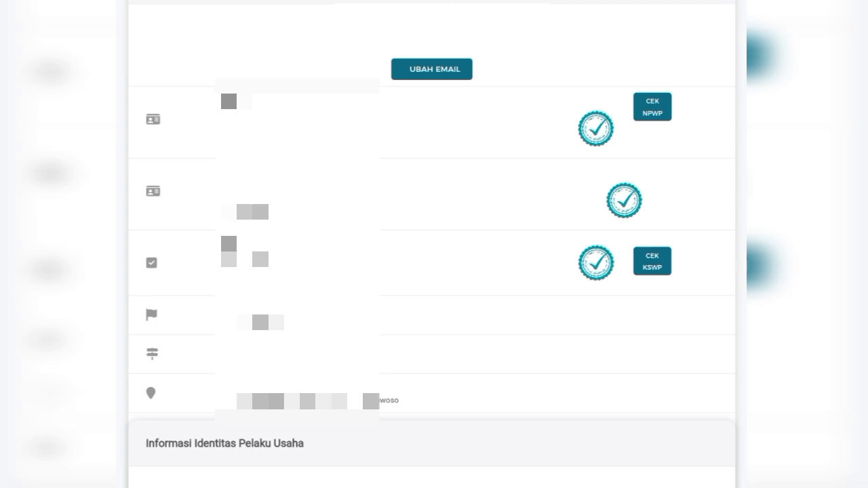
scroll(434, 271, "up", 5)
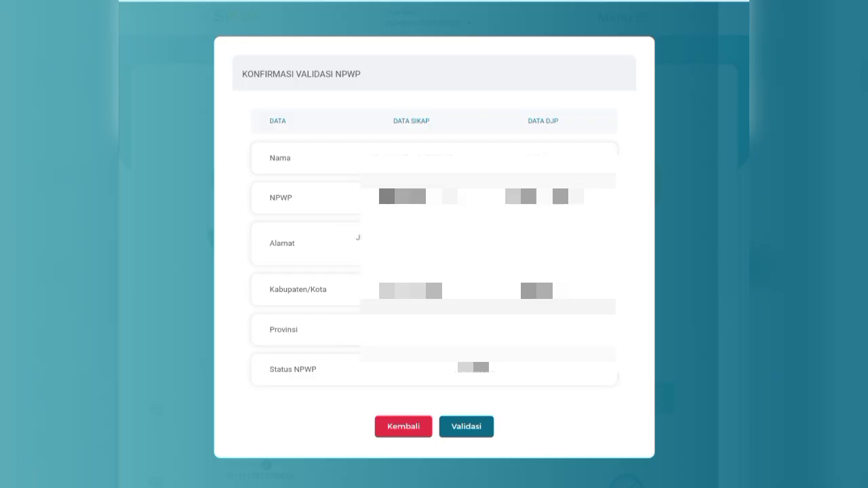
left_click(484, 428)
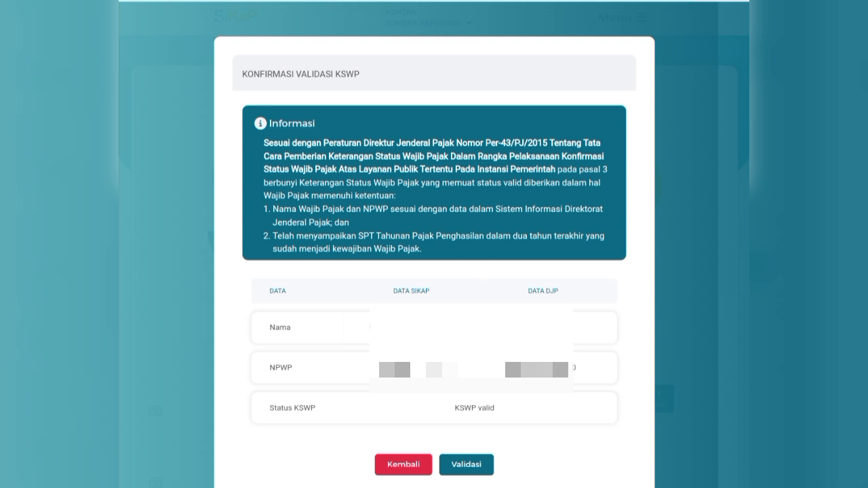
left_click(482, 461)
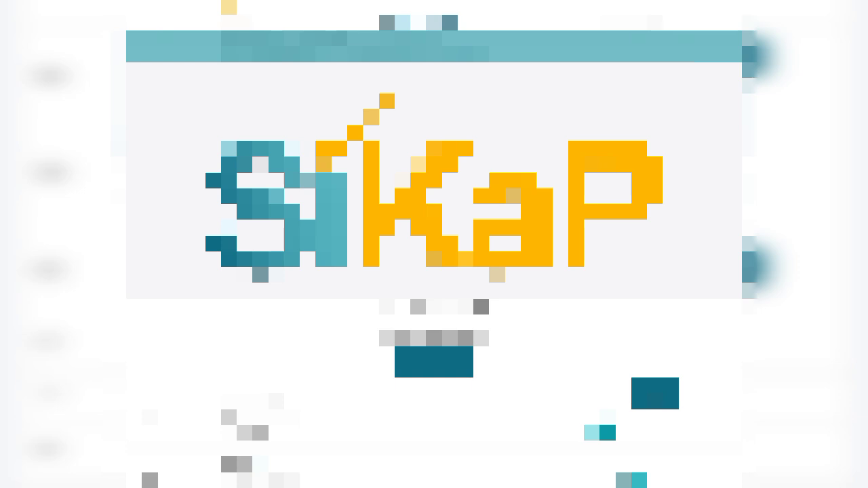
Step: Review the Informasi Identitas Pelaku Usaha section and open the Izin Usaha page
scroll(434, 244, "down", 6)
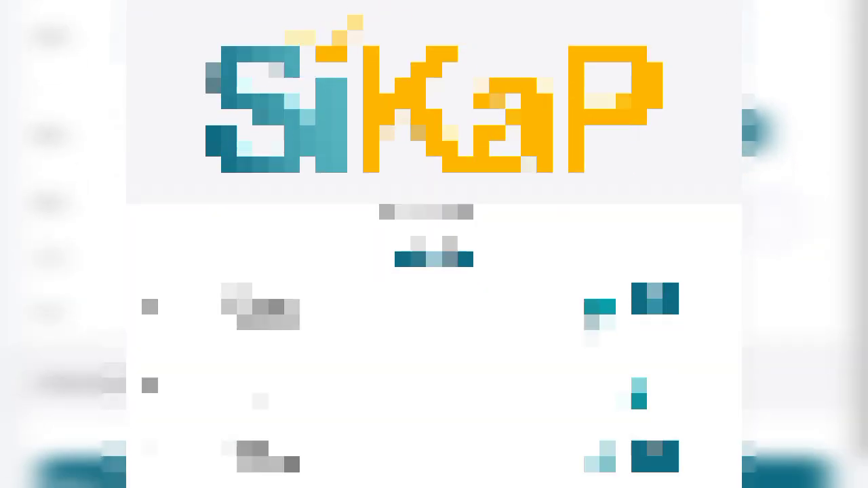
scroll(434, 244, "down", 5)
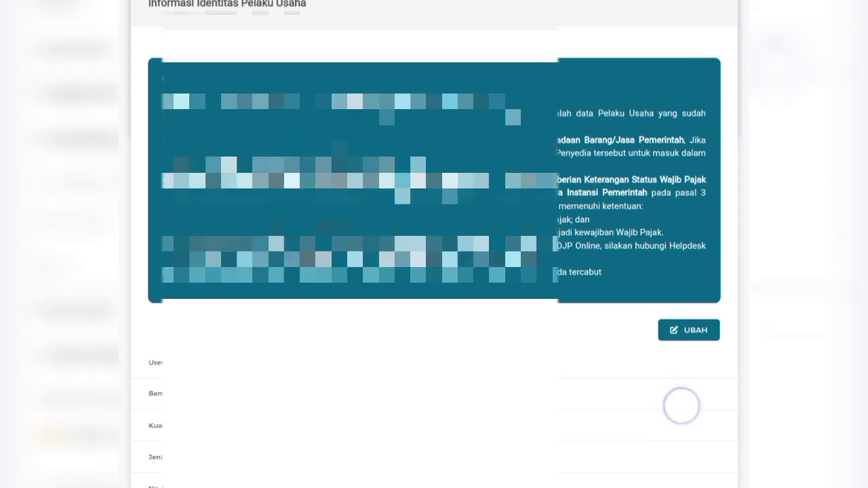
scroll(680, 405, "up", 1)
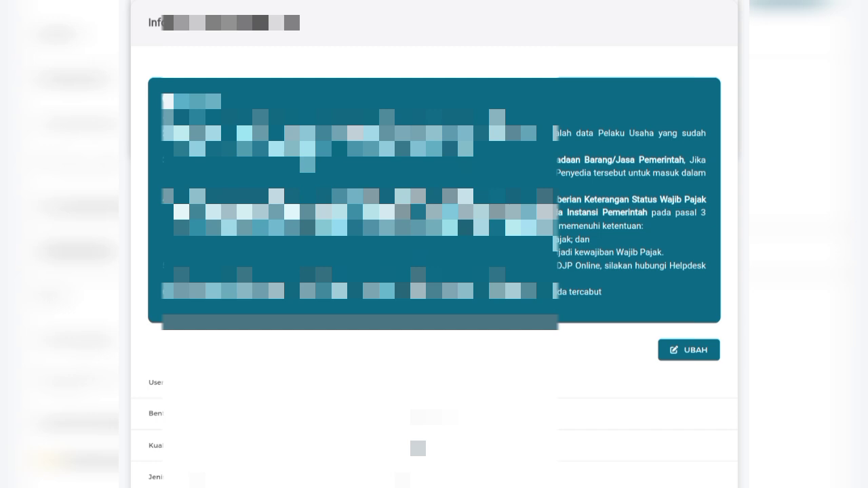
scroll(434, 244, "up", 3)
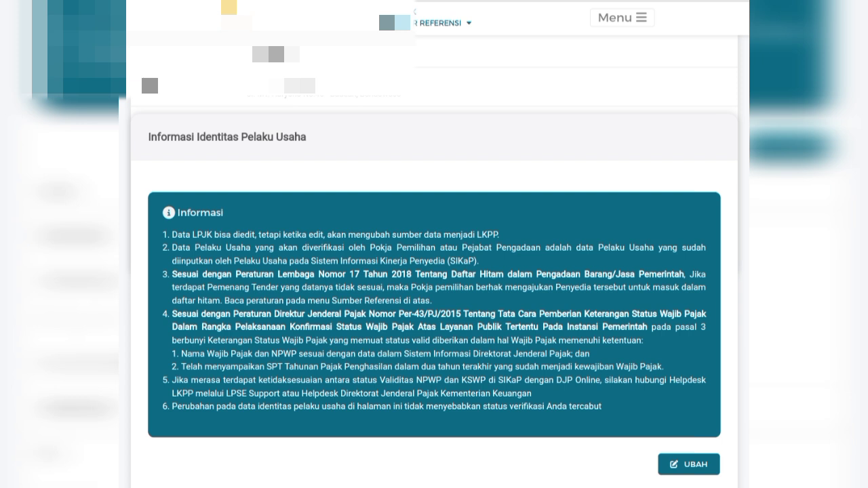
left_click(622, 17)
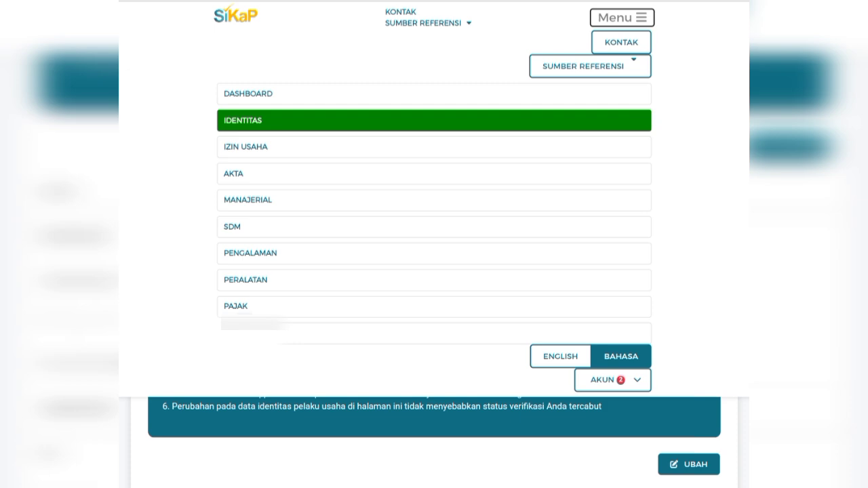
left_click(245, 146)
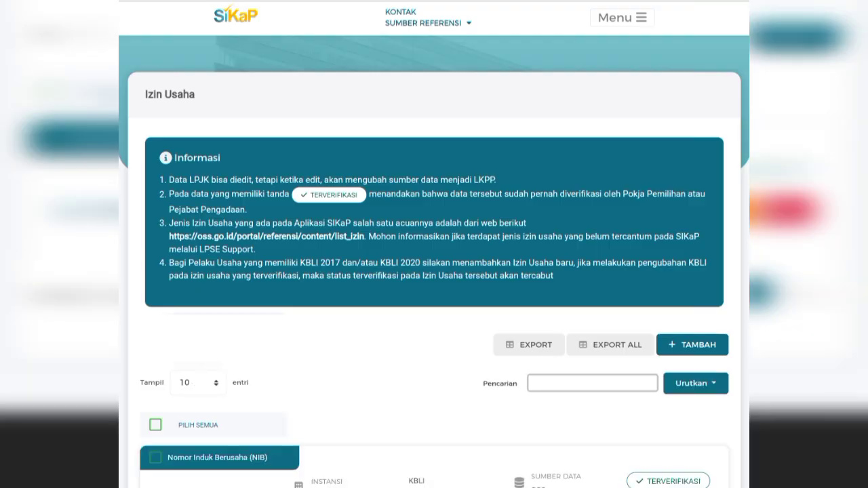
Step: Update the Nomor Induk Berusaha (NIB) licence with the OSS data, validate the comparison and save the record
scroll(434, 244, "down", 3)
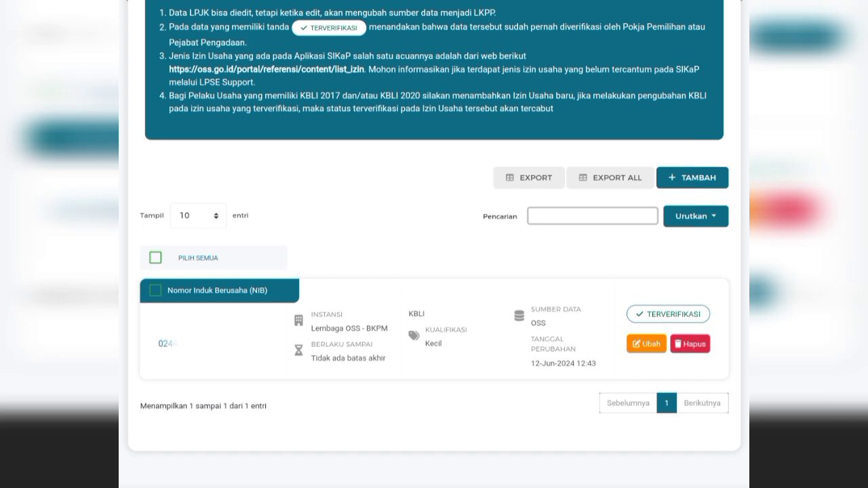
left_click(646, 344)
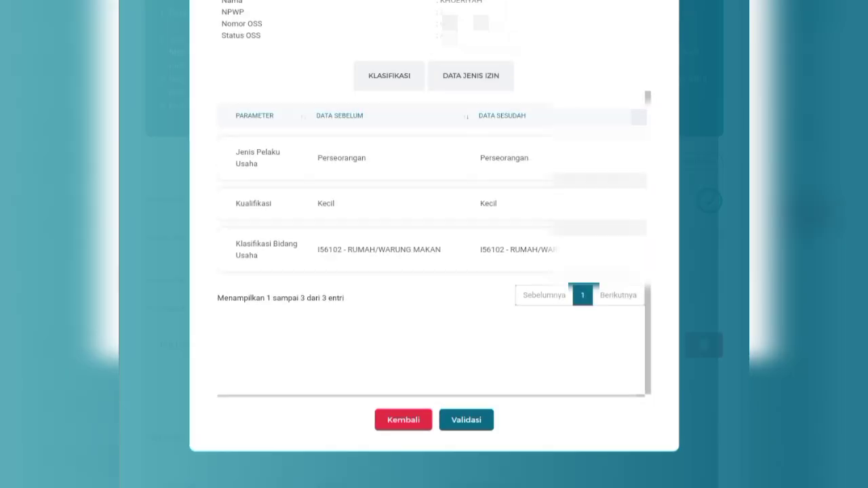
left_click(467, 420)
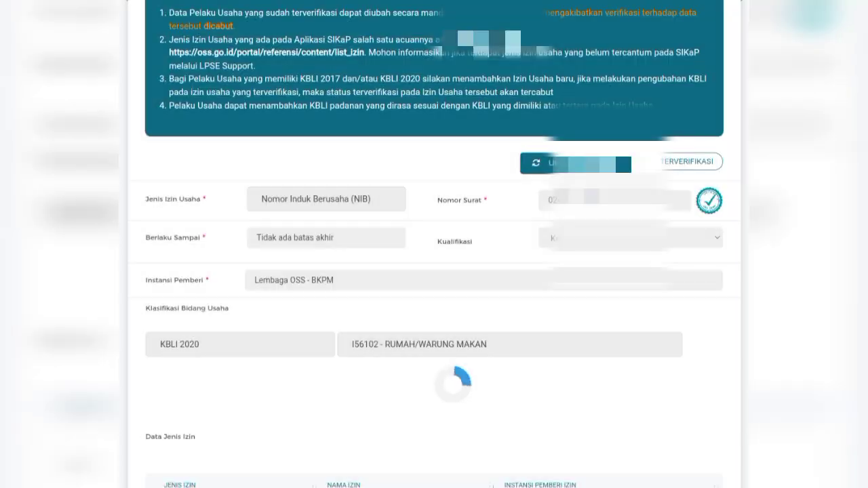
scroll(434, 271, "down", 3)
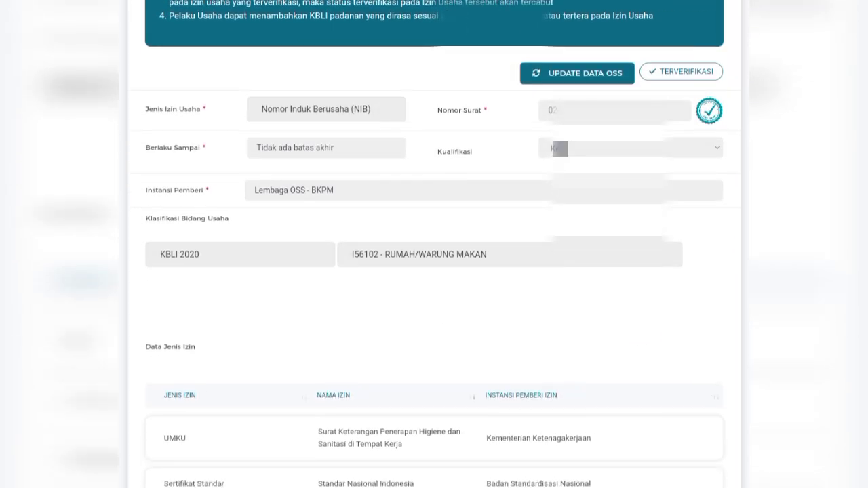
left_click(653, 475)
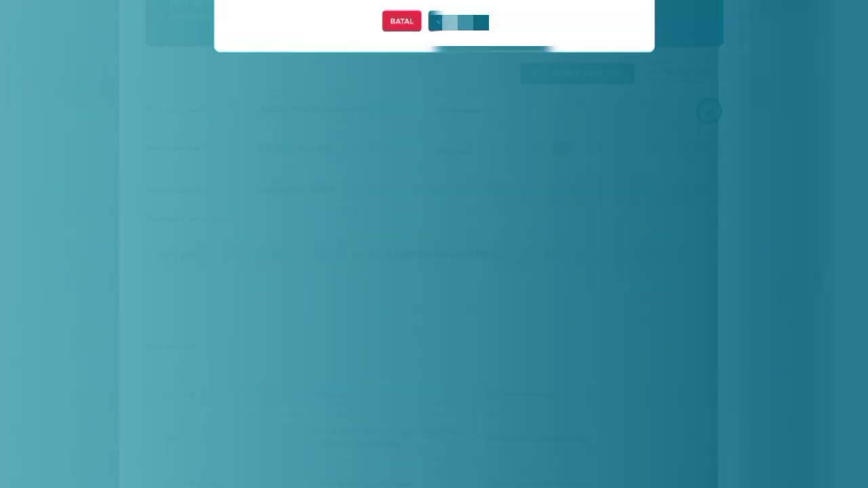
left_click(459, 23)
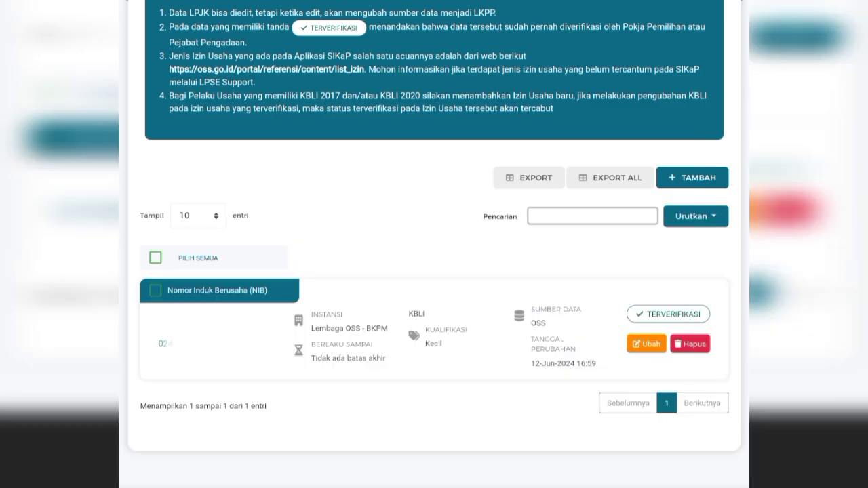
Step: Open the Akta page from the business licence list
scroll(434, 244, "up", 5)
left_click(627, 14)
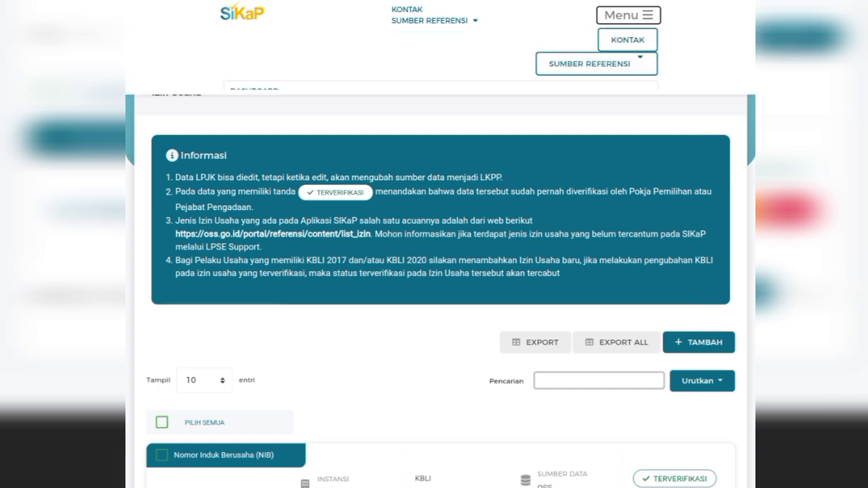
left_click(362, 169)
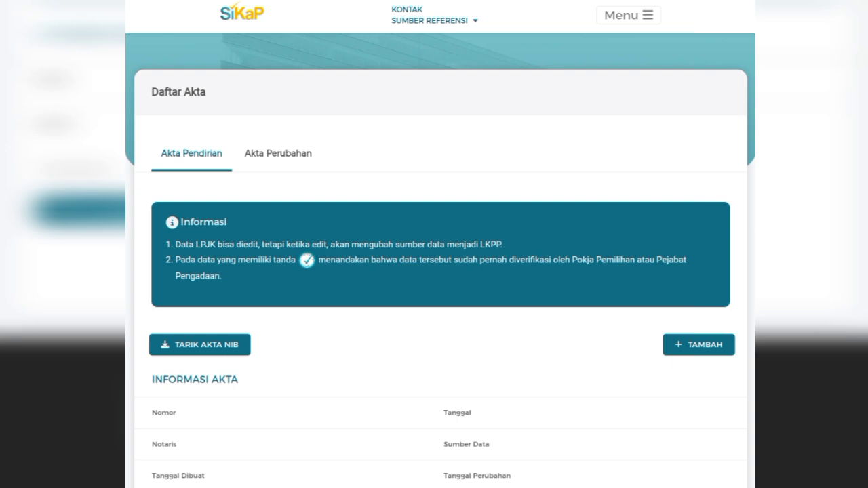
Step: Pull the Akta Pendirian data from the NIB, compare BKPM and SIKaP entries, and return to the deed list
left_click(237, 344)
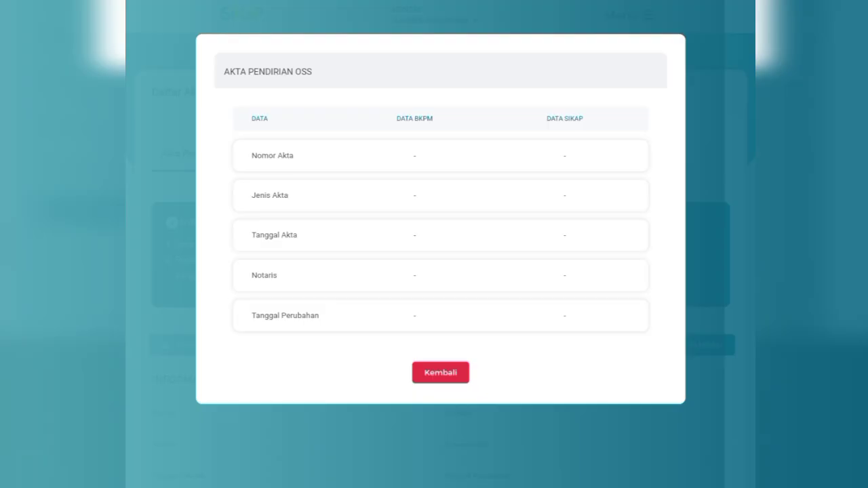
left_click(440, 373)
left_click(221, 345)
left_click(458, 374)
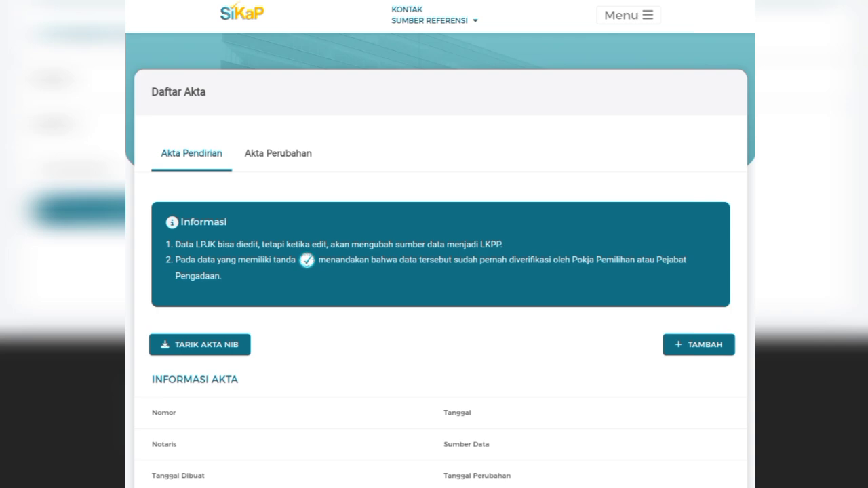
left_click(699, 344)
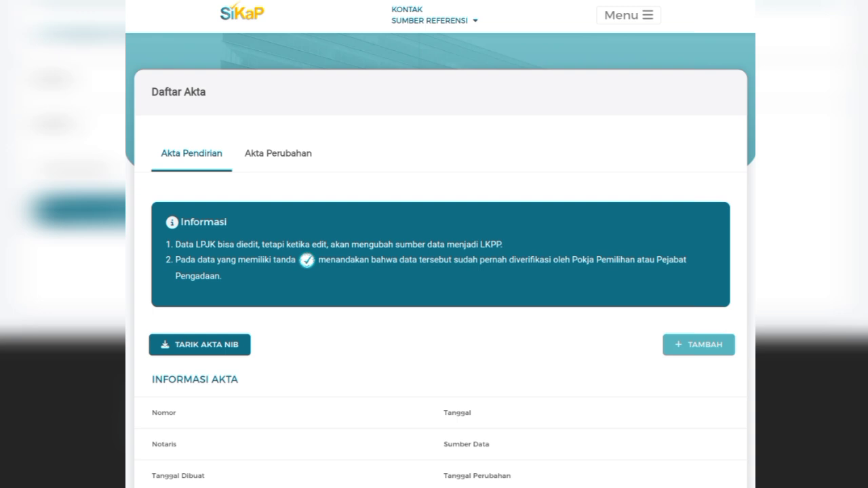
left_click(222, 350)
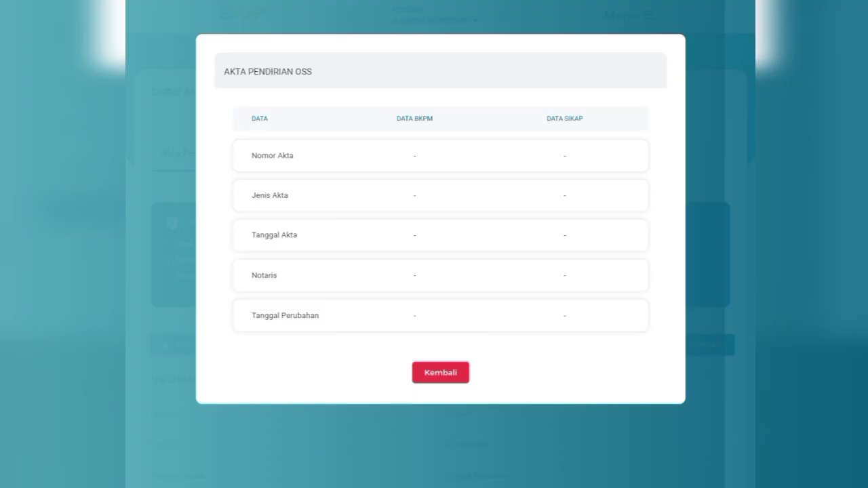
left_click(441, 371)
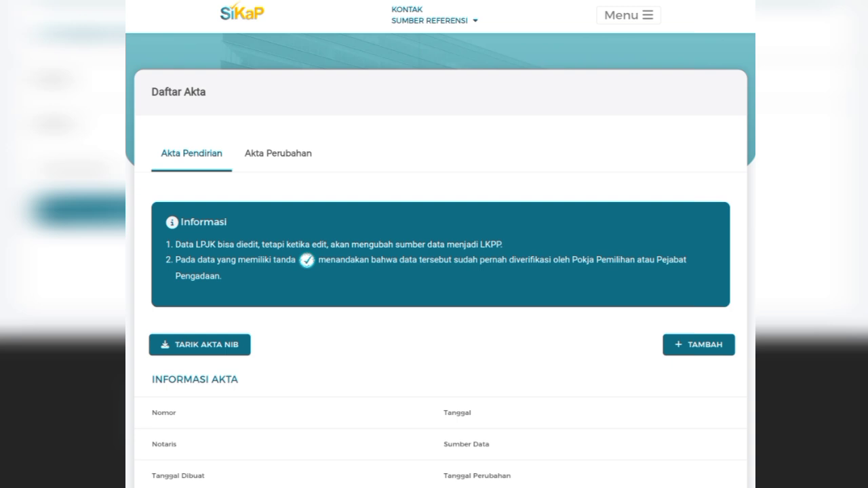
Step: Open the Pajak page in SIKaP, switch to the e-Catalogue provider profile and synchronise it with SIKaP
left_click(628, 17)
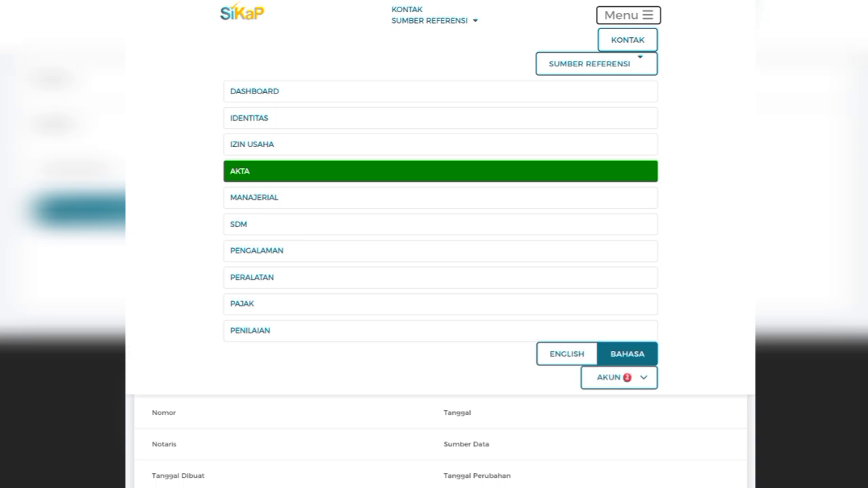
left_click(259, 298)
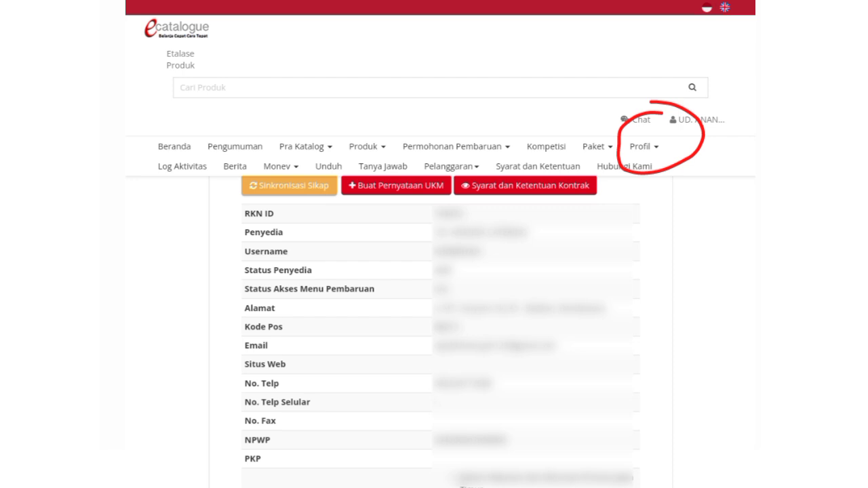
left_click(287, 186)
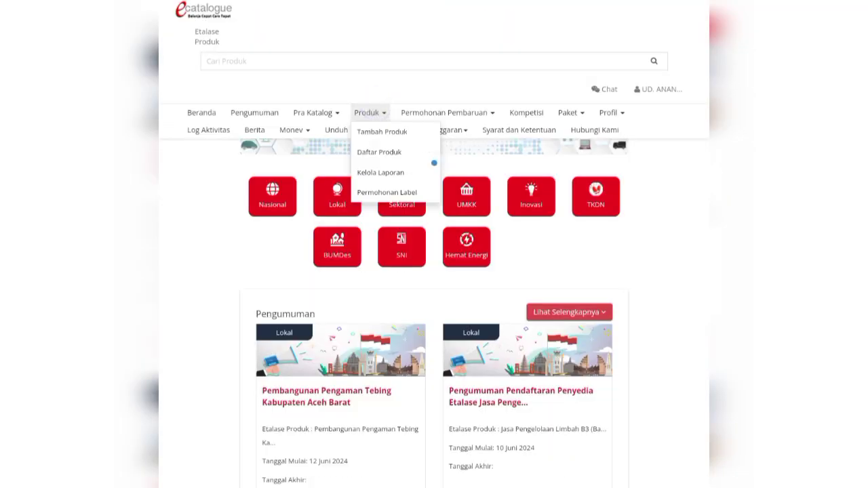
Step: Open the Tambah Produk form and go to the profile's Pengaturan page
left_click(391, 131)
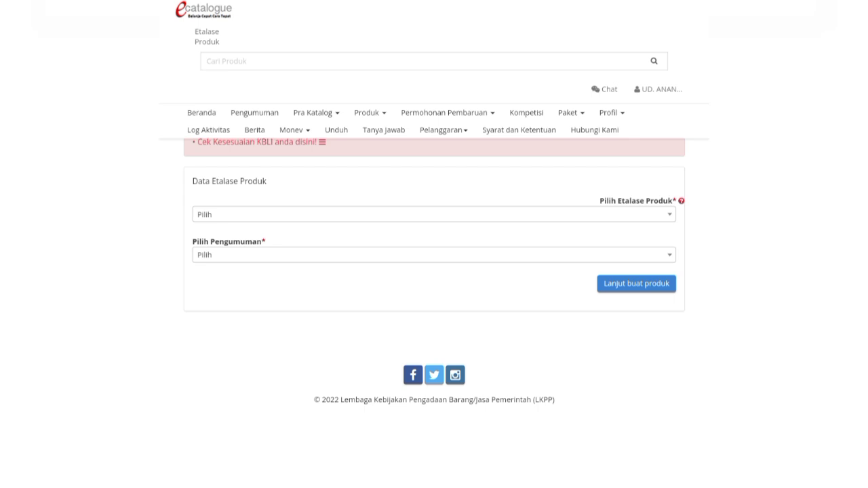
left_click(613, 115)
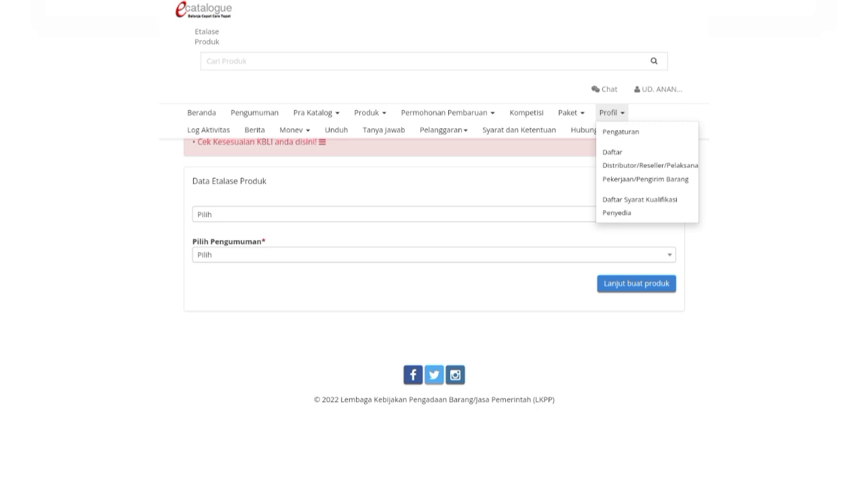
left_click(634, 135)
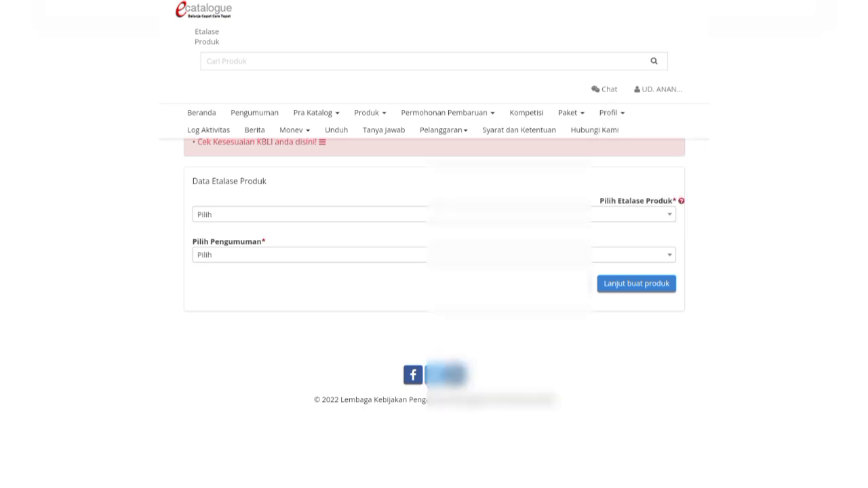